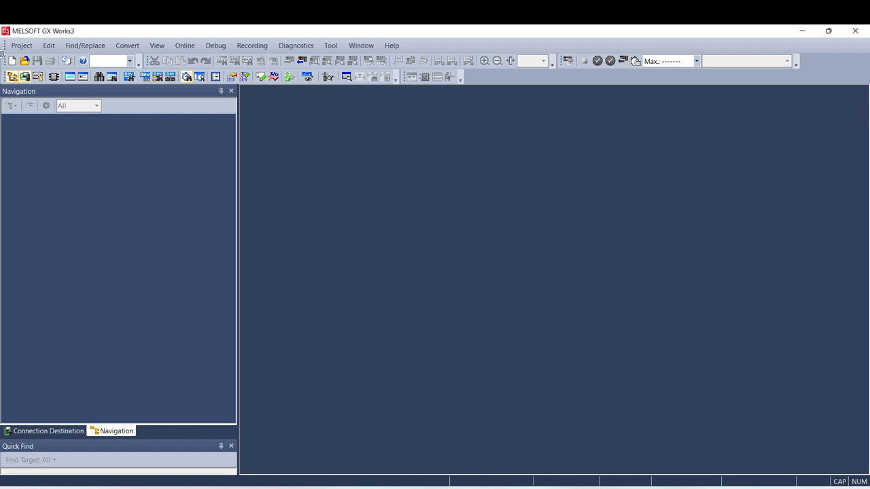
# Create a new project for the FX5CPU series, type FX5U, with Ladder as program language, and accept adding the CPU module.
pyautogui.click(13, 61)
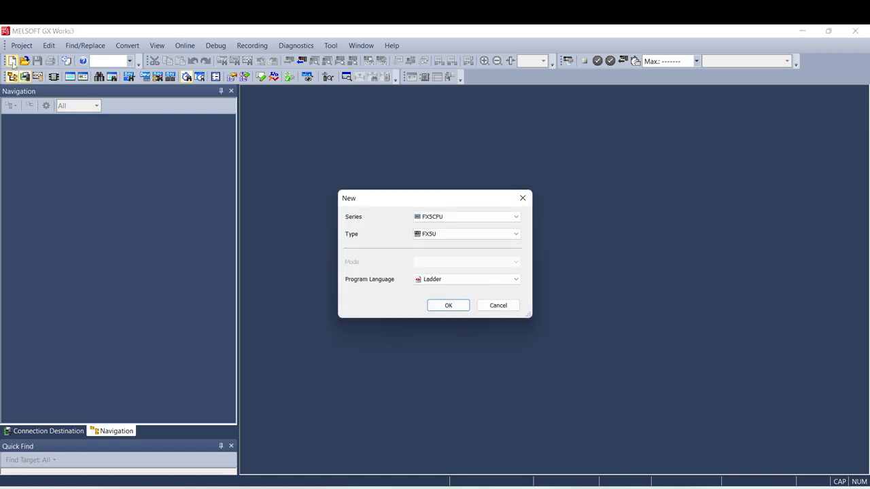
pyautogui.click(450, 305)
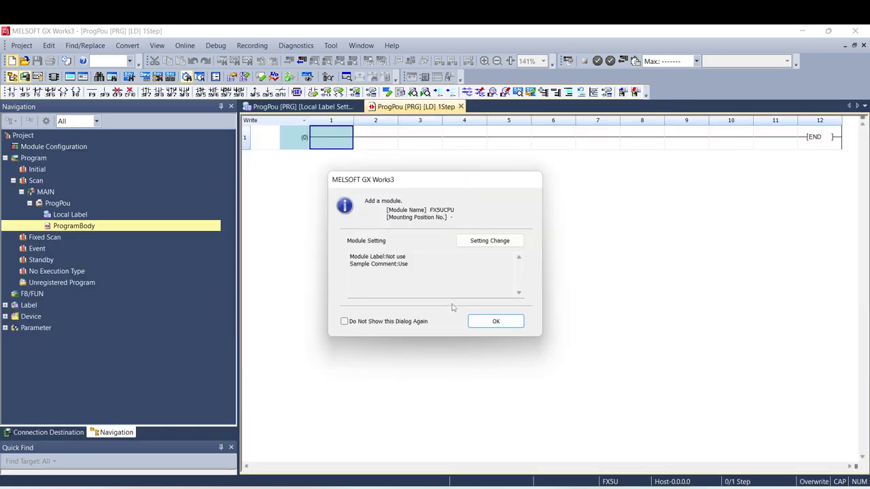
pyautogui.click(496, 323)
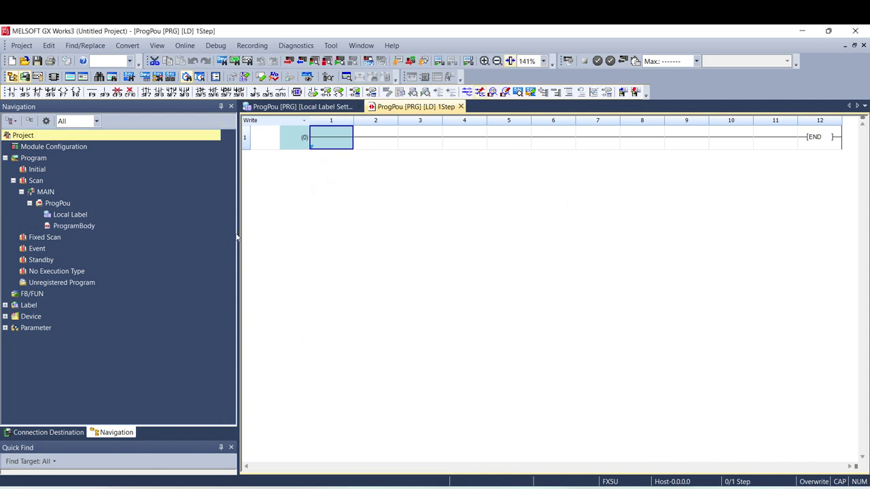
# Open the Ethernet Port settings among the FX5UCPU module parameters.
pyautogui.doubleClick(8, 328)
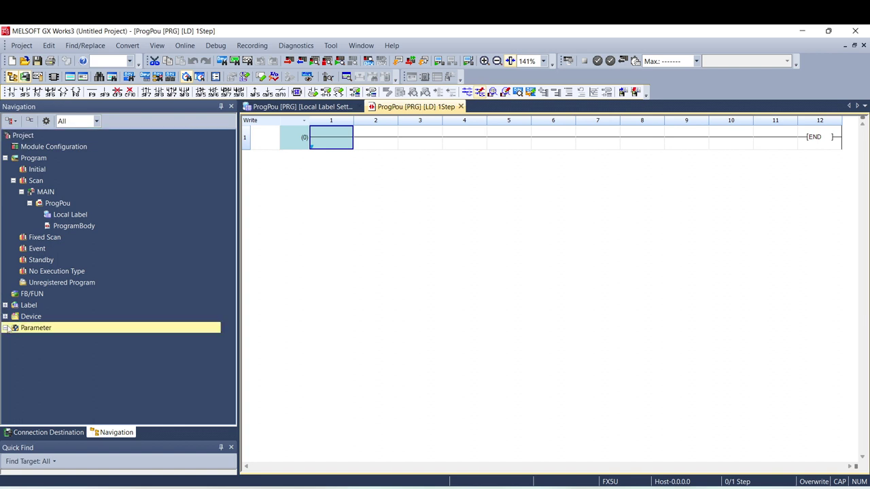
pyautogui.click(13, 350)
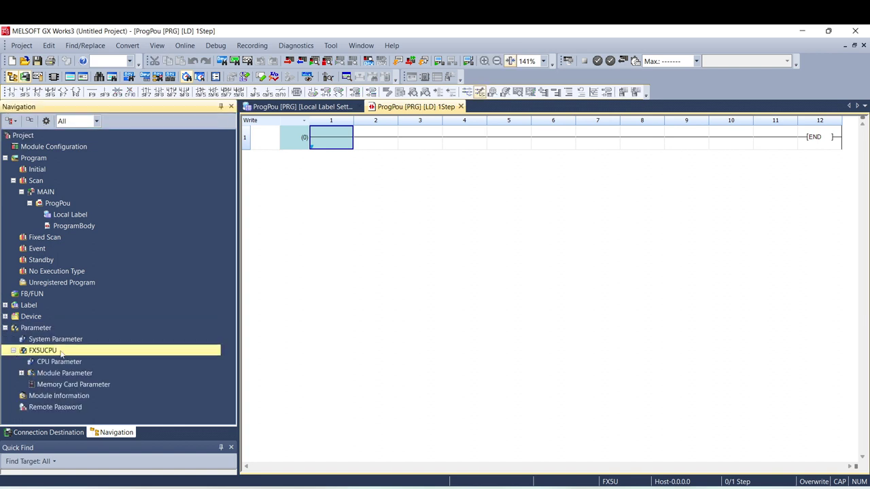
pyautogui.click(23, 374)
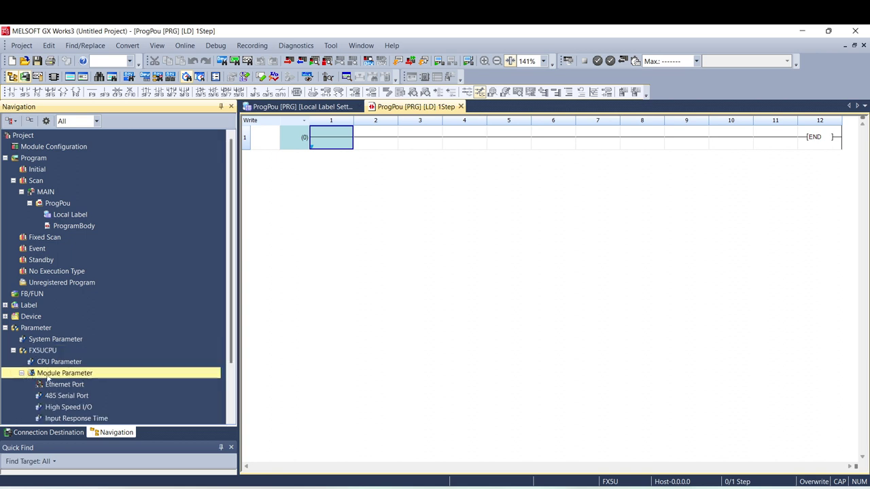
pyautogui.click(65, 387)
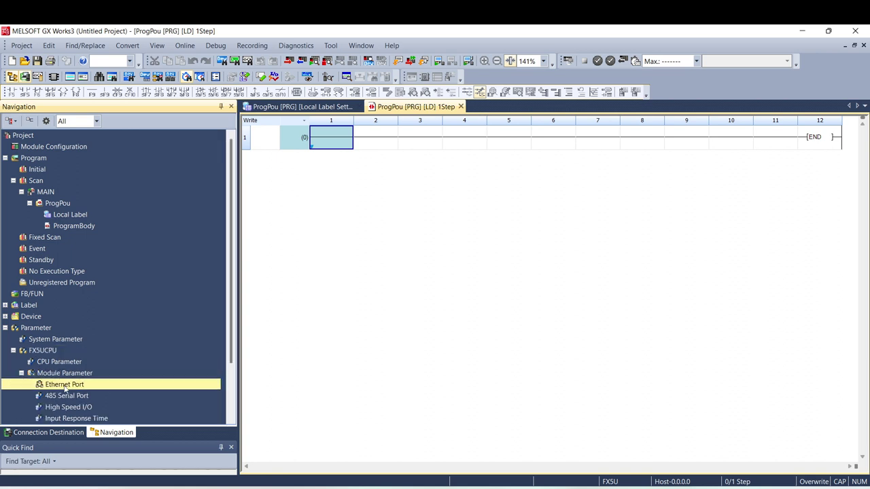
pyautogui.doubleClick(64, 385)
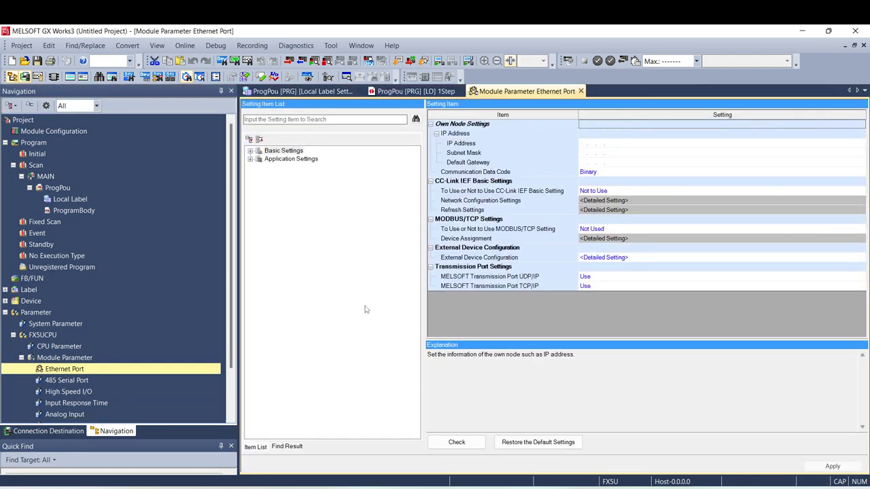
# Set the IP address of the own node to 192.168.3.250.
pyautogui.click(606, 148)
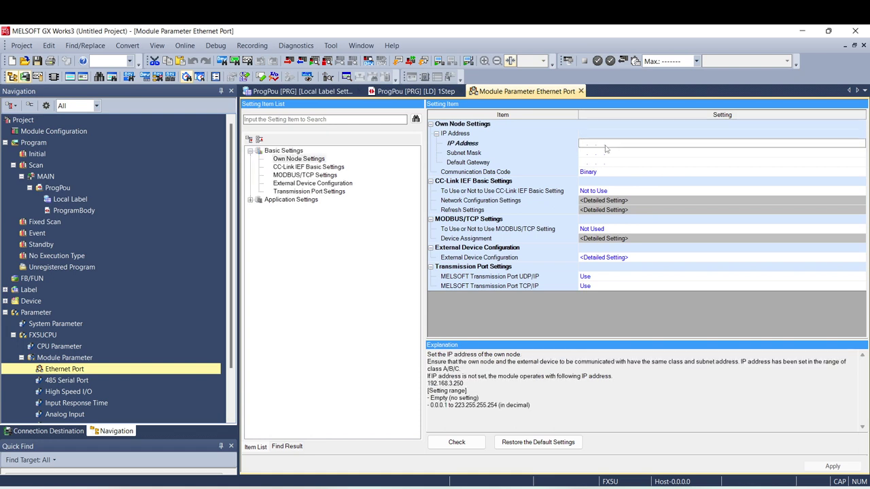
pyautogui.click(605, 146)
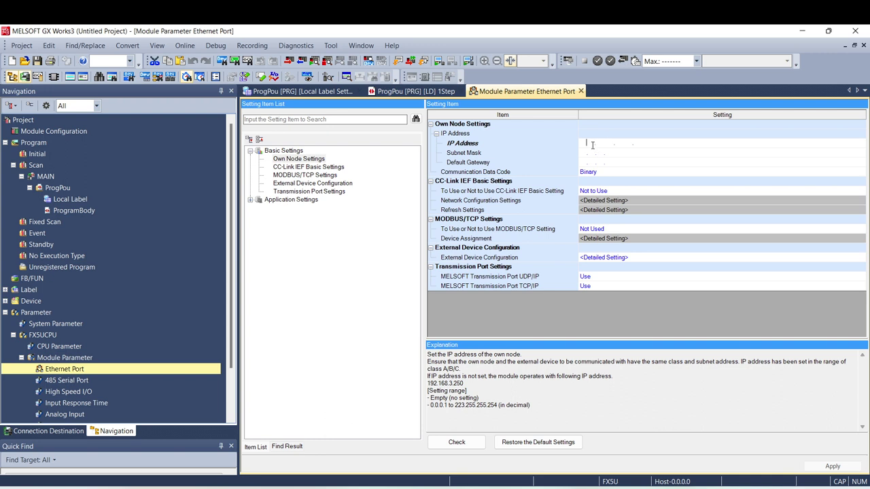
pyautogui.write('192 . 168 . 3 . 250')
# Set the CC-Link IEF Basic setting to Use for the Ethernet port.
pyautogui.click(631, 191)
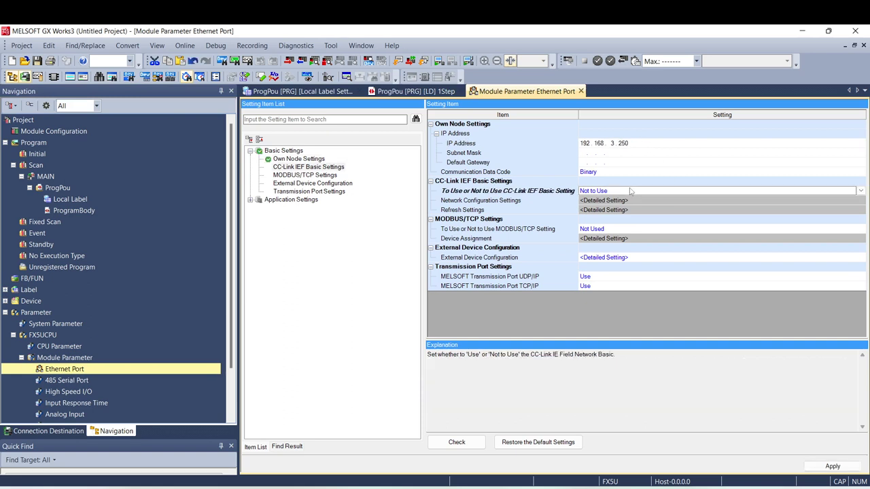
pyautogui.click(631, 191)
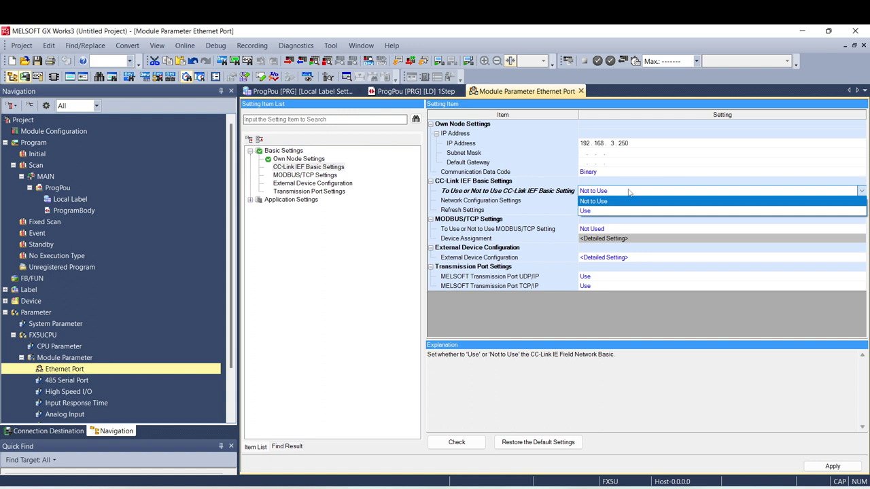
pyautogui.click(608, 194)
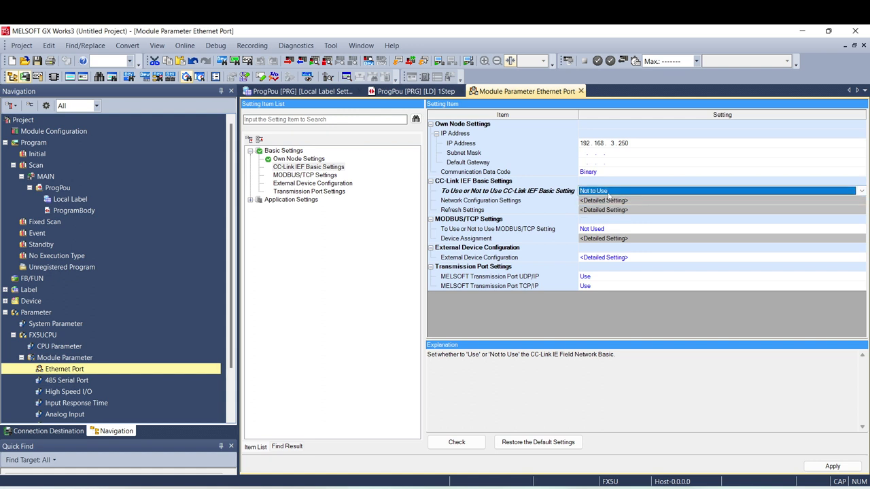
pyautogui.click(609, 191)
pyautogui.click(600, 210)
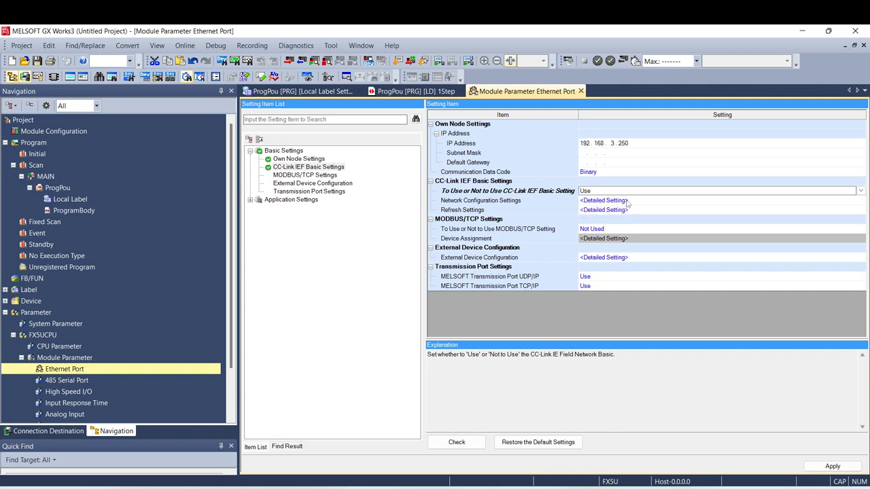
# Open the detailed CC-Link IEF Basic network configuration and add the M-CCB-H Modular IO module to the host station's network line.
pyautogui.doubleClick(635, 201)
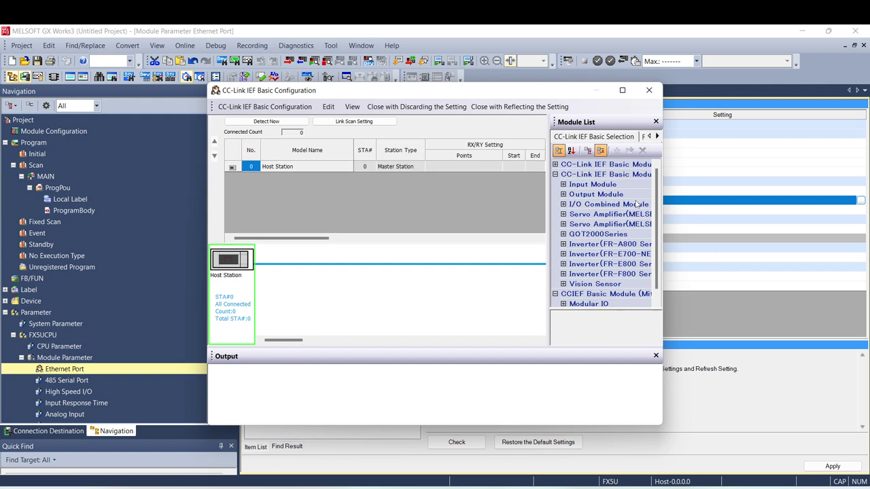
pyautogui.click(647, 89)
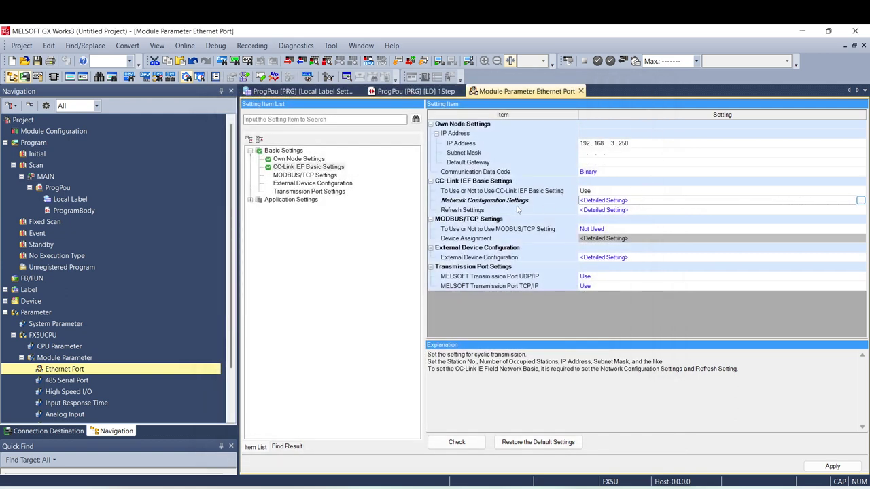
pyautogui.doubleClick(610, 203)
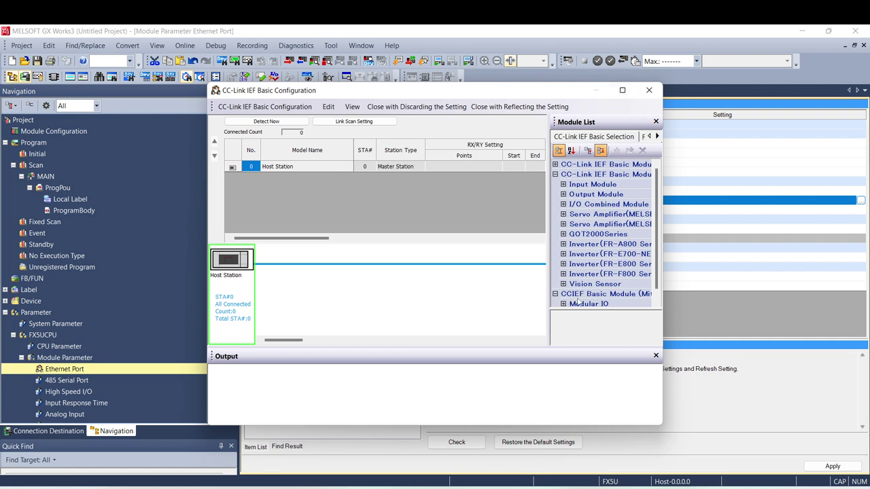
pyautogui.click(622, 90)
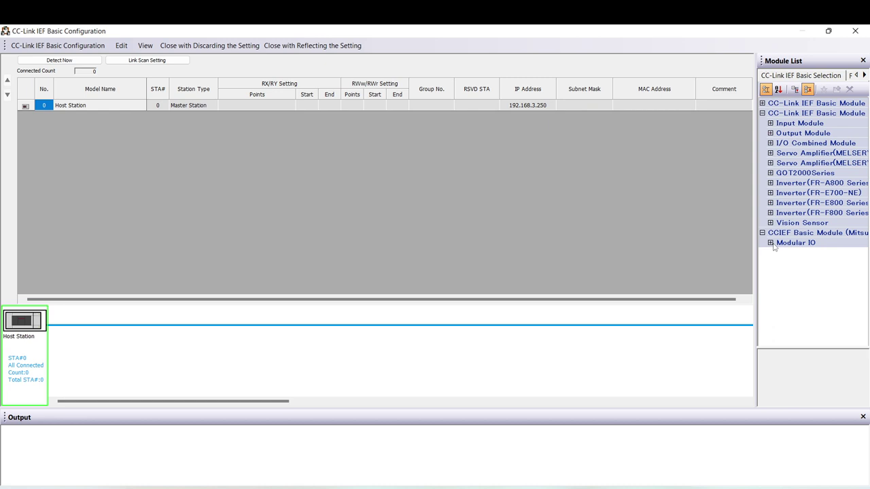
pyautogui.click(771, 243)
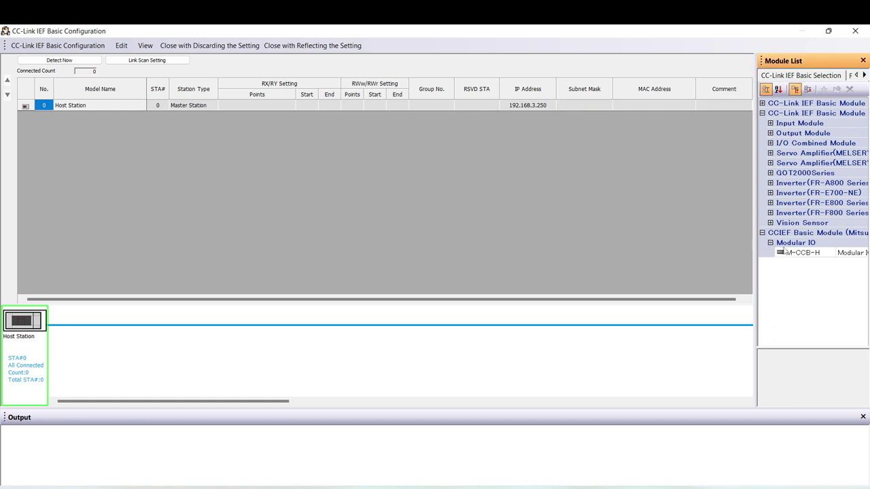
pyautogui.click(789, 252)
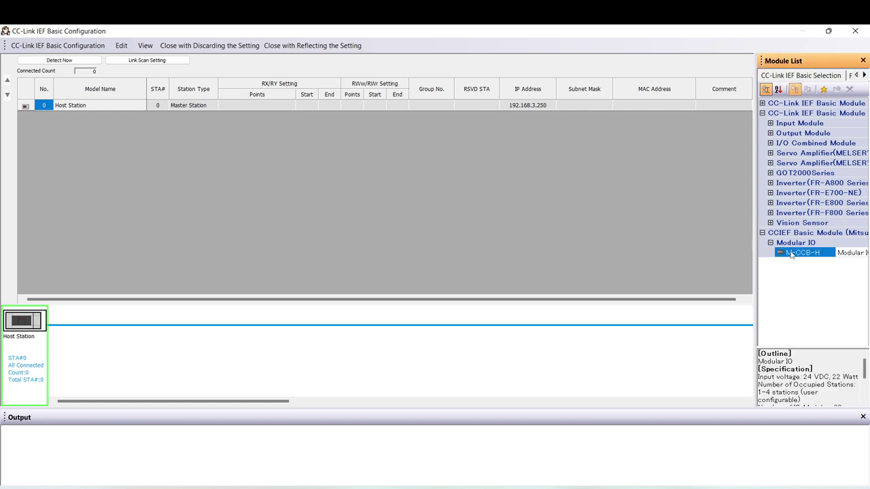
pyautogui.moveTo(790, 253); pyautogui.dragTo(82, 341)
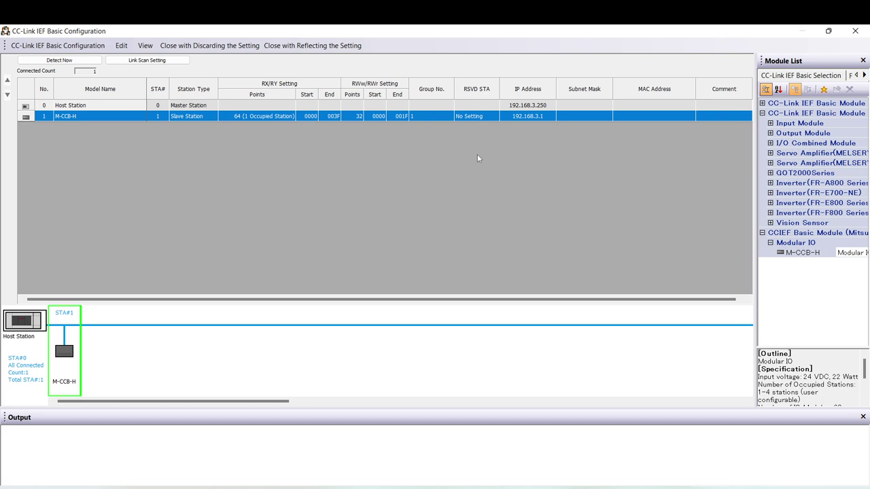
# Set the M-CCB-H station's RX/RY points to 256 (4 Occupied Station) and close the network configuration with the settings reflected.
pyautogui.click(273, 116)
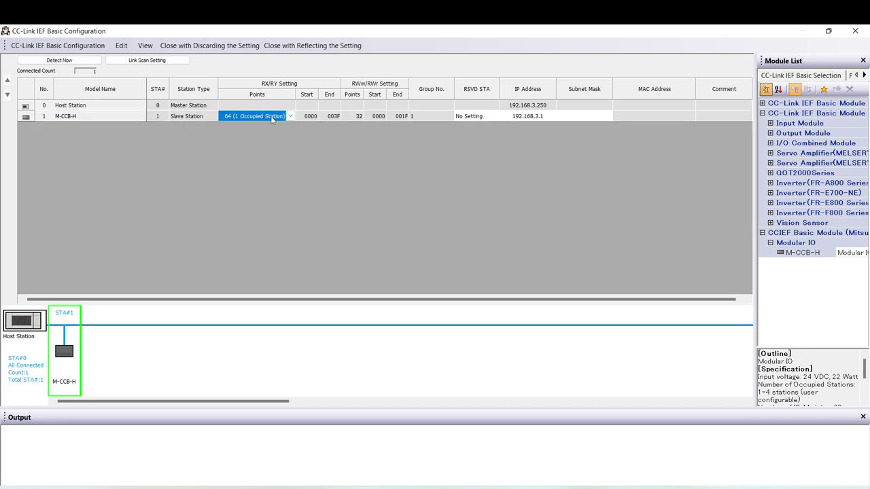
pyautogui.click(274, 116)
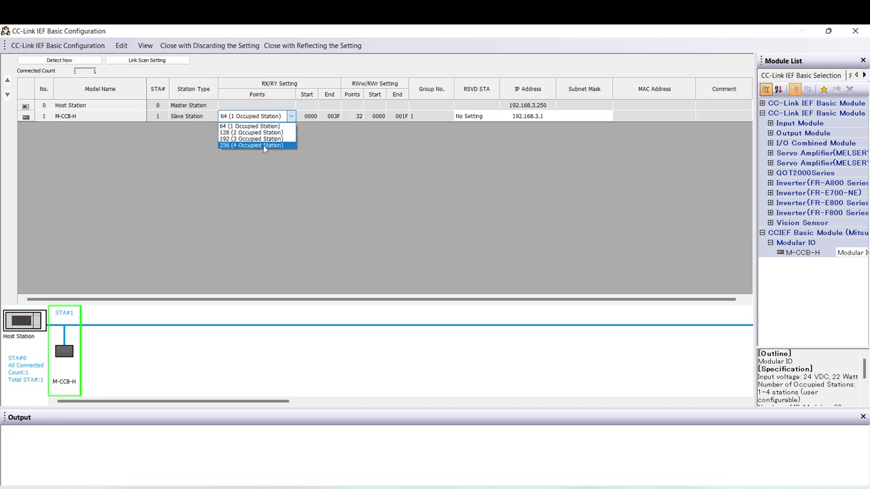
pyautogui.click(264, 145)
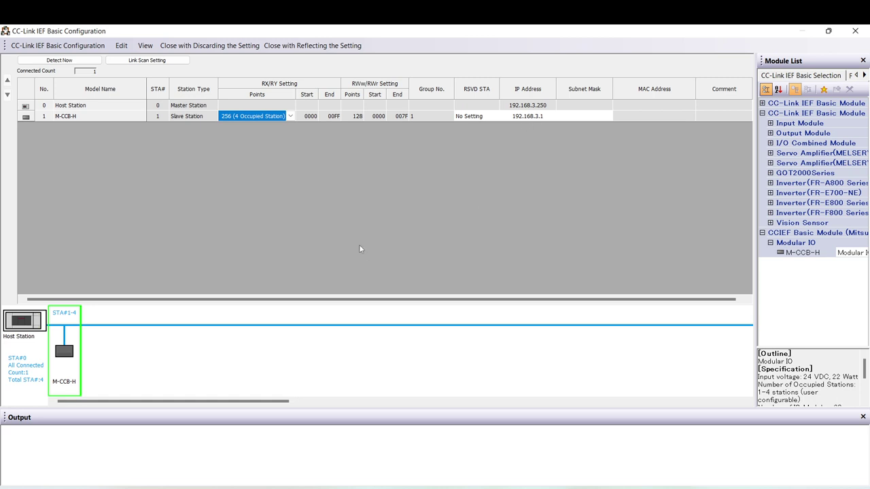
pyautogui.click(338, 48)
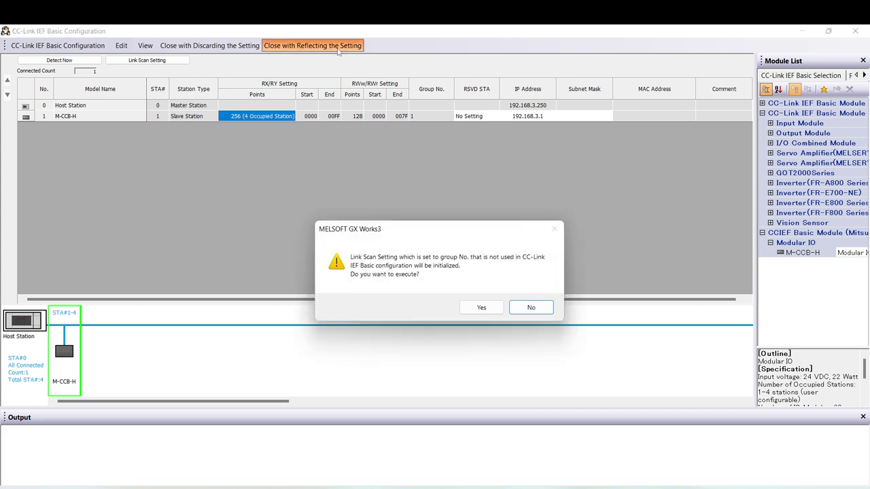
pyautogui.click(487, 308)
pyautogui.click(487, 309)
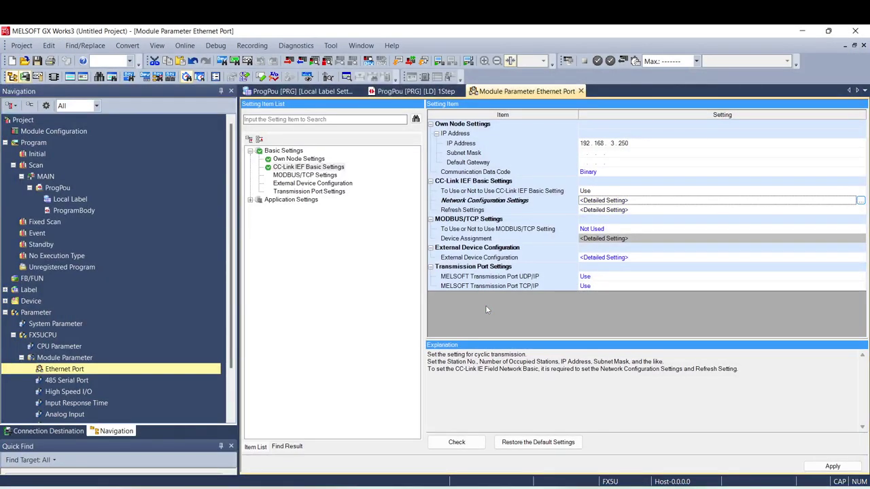
# Open the detailed refresh settings and set the CPU-side target to Specify Device for RX, RY, RWr and RWw.
pyautogui.doubleClick(628, 213)
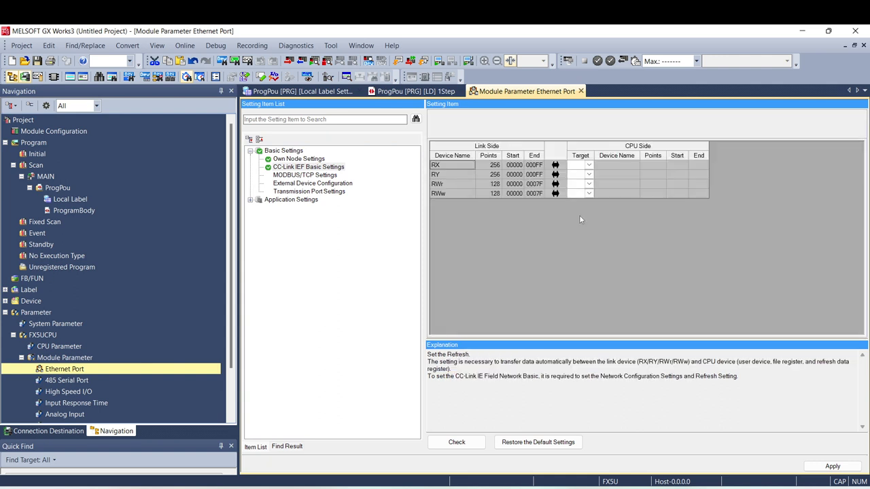
pyautogui.click(590, 167)
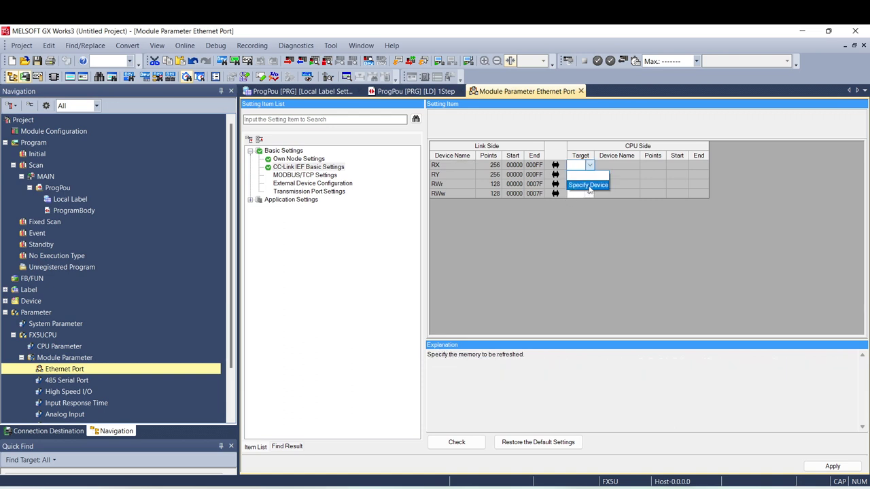
pyautogui.click(589, 185)
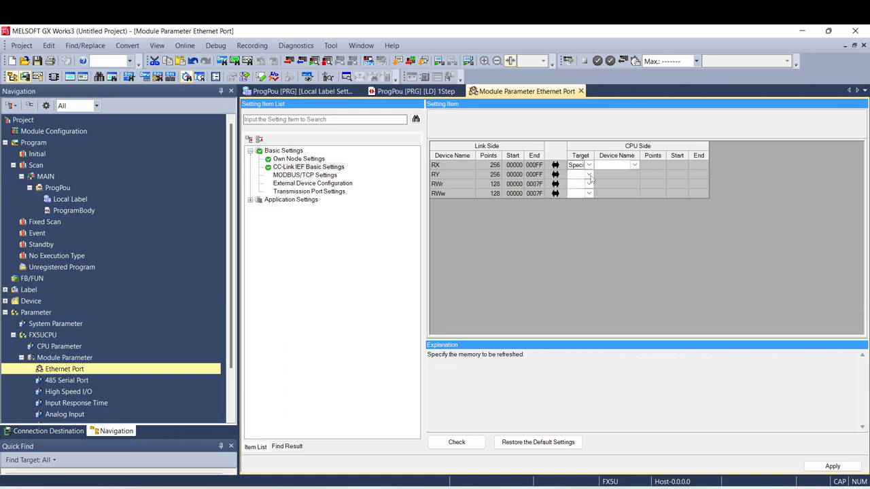
pyautogui.click(590, 175)
pyautogui.click(586, 196)
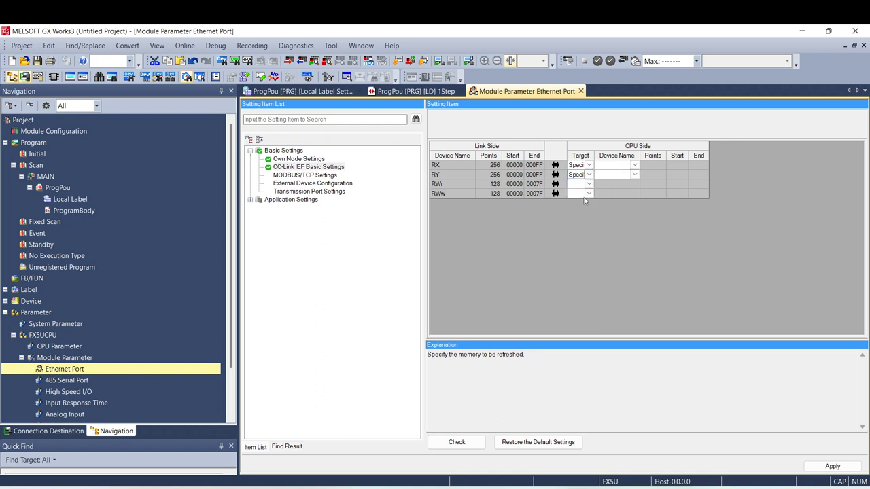
pyautogui.click(588, 186)
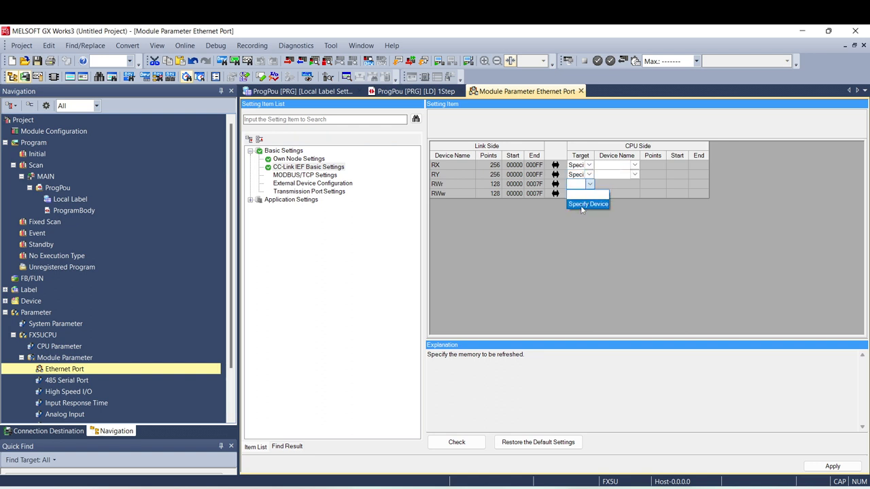
pyautogui.click(582, 204)
pyautogui.click(590, 194)
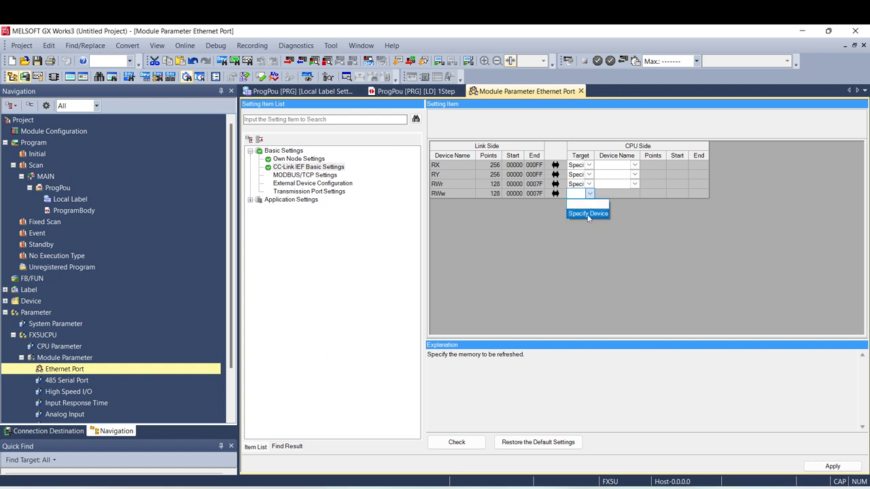
pyautogui.click(587, 213)
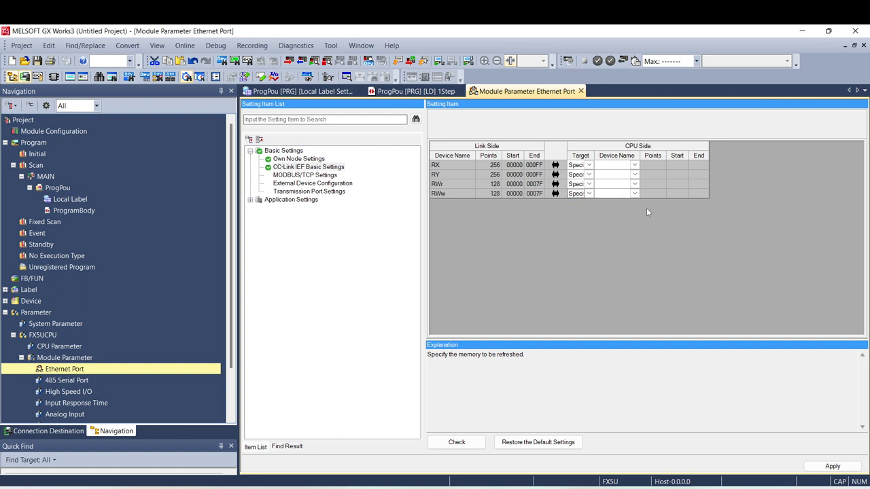
# Set the CPU-side refresh device name to X for RX and Y for RY.
pyautogui.click(636, 166)
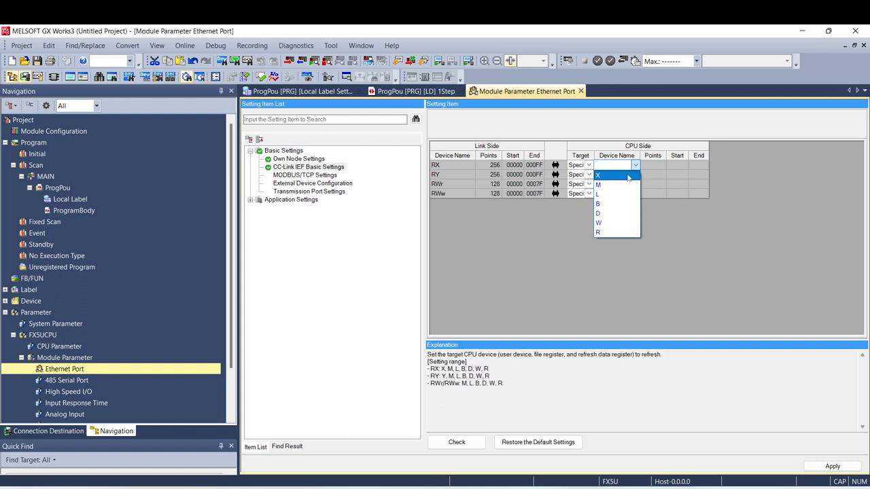
pyautogui.click(628, 177)
pyautogui.click(637, 175)
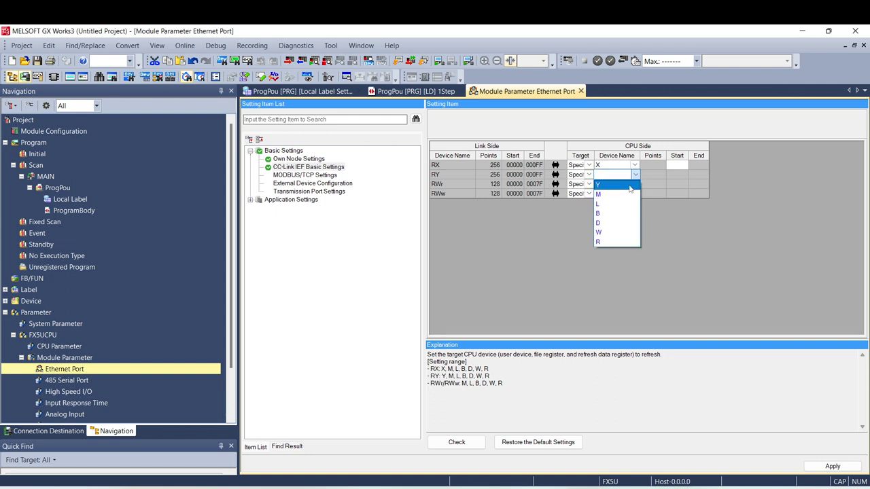
pyautogui.click(629, 186)
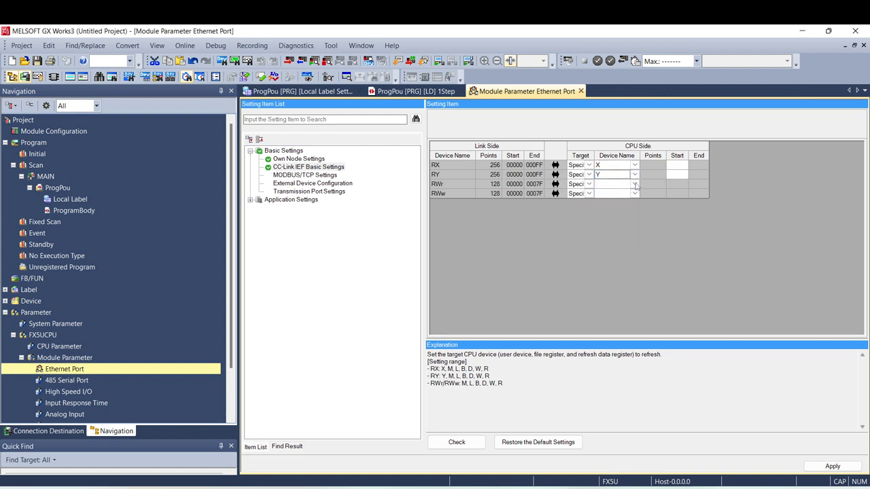
# Set the CPU-side refresh device name to D for both RWr and RWw.
pyautogui.click(636, 185)
pyautogui.click(629, 194)
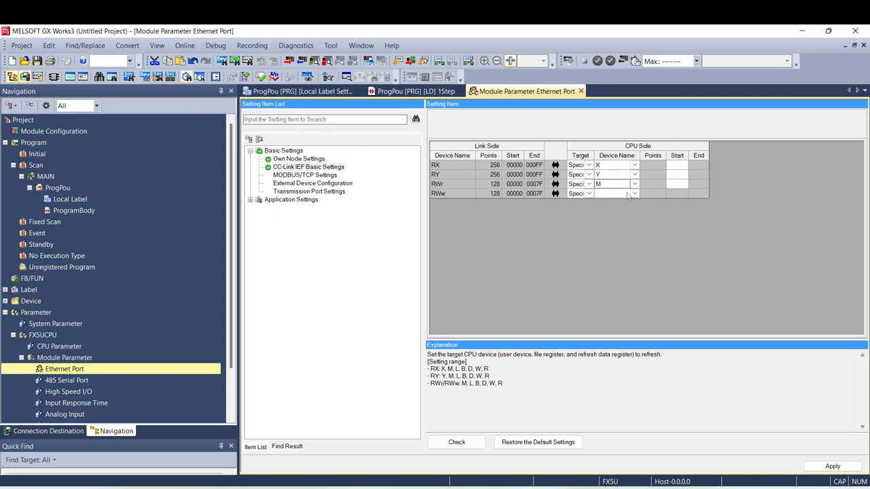
pyautogui.click(635, 185)
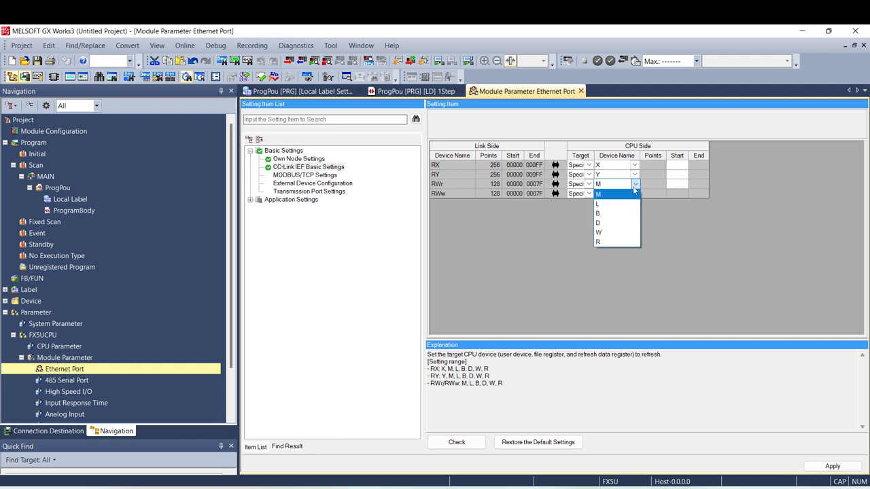
pyautogui.click(609, 224)
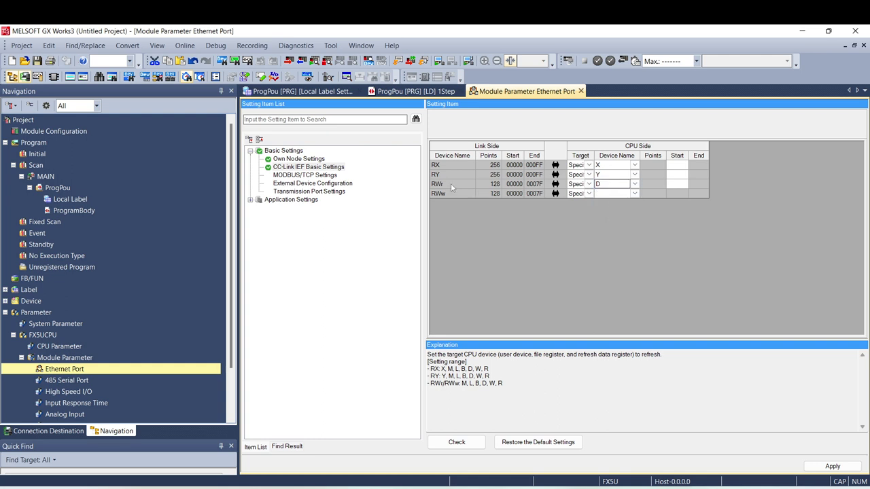
pyautogui.click(636, 194)
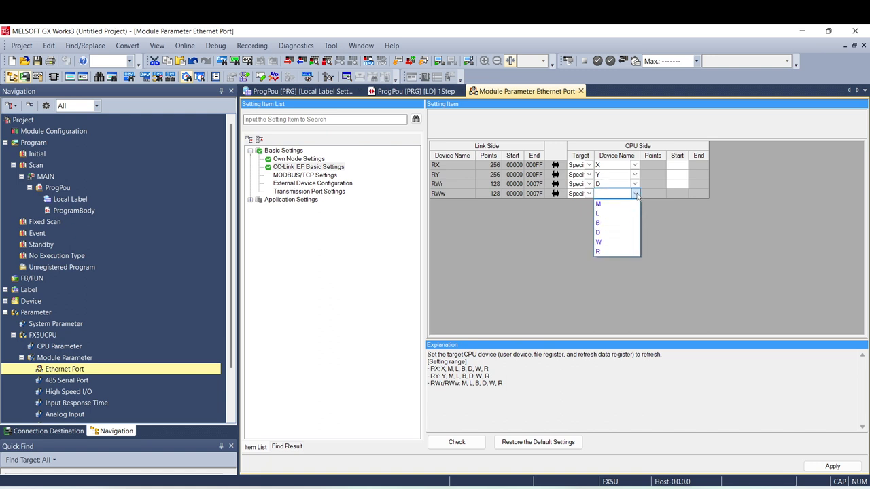
pyautogui.click(613, 232)
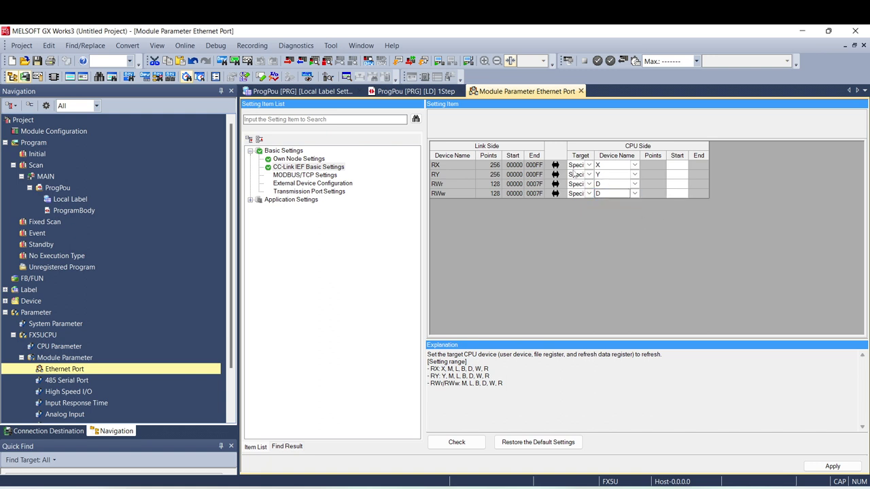
# Set the CPU-side start device number to 1000 for both RX and RY.
pyautogui.click(679, 165)
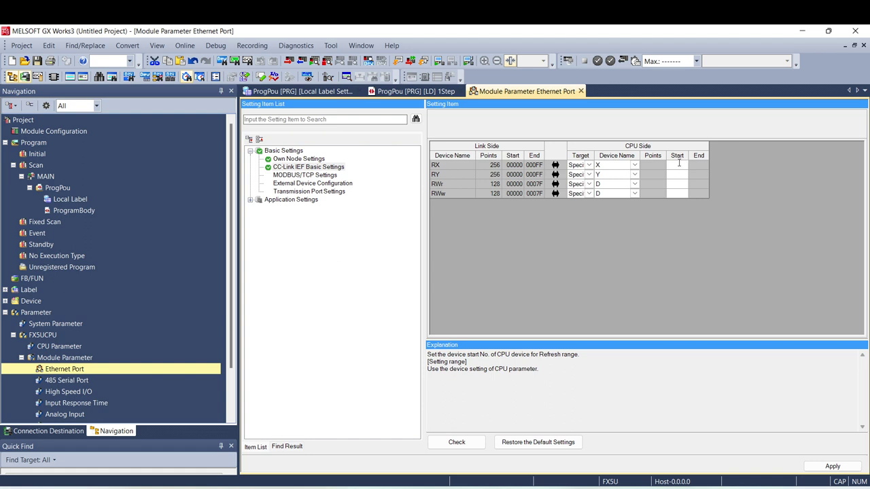
pyautogui.write('1000')
pyautogui.press('Tab')
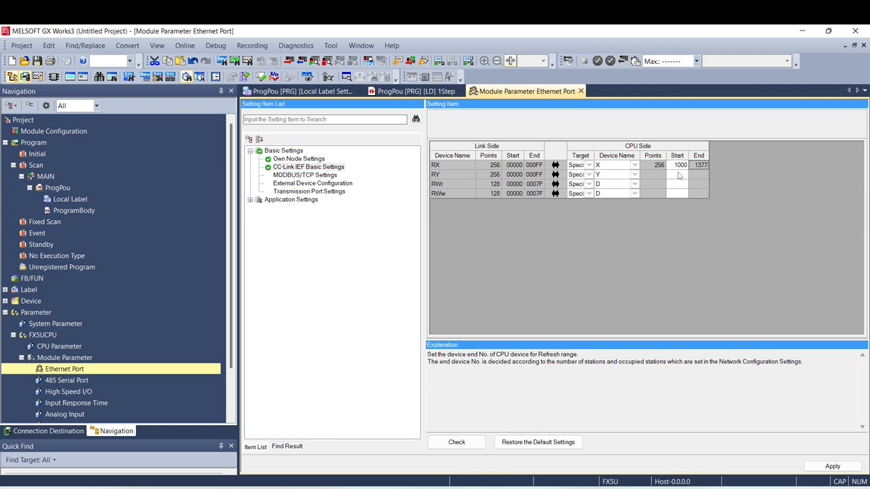
pyautogui.click(678, 175)
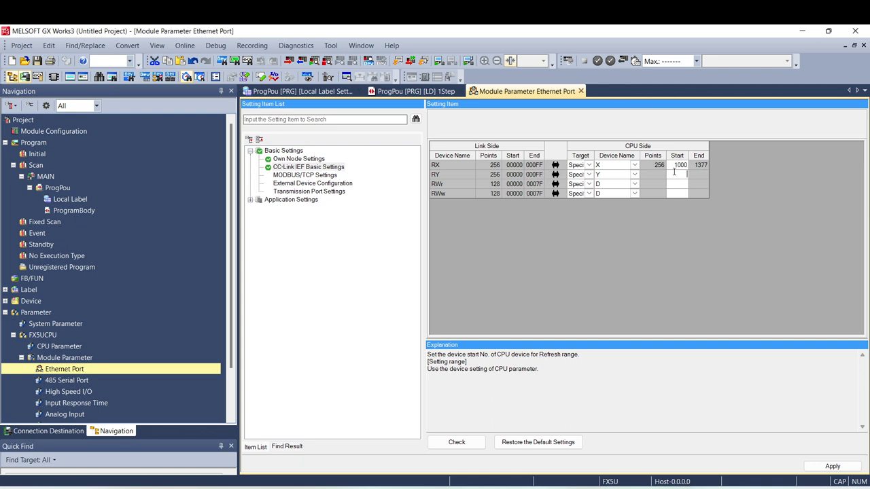
pyautogui.write('1000')
pyautogui.press('Tab')
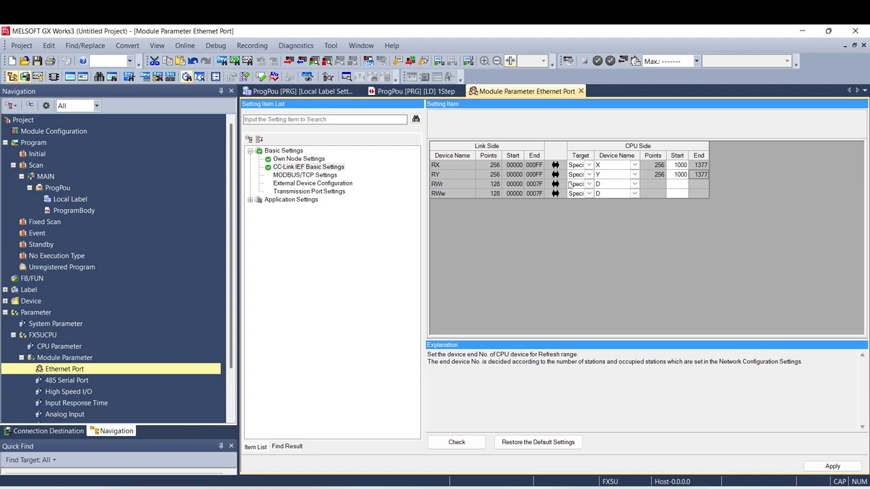
# Set the CPU-side start device number to 500 for RWr and 700 for RWw.
pyautogui.doubleClick(677, 185)
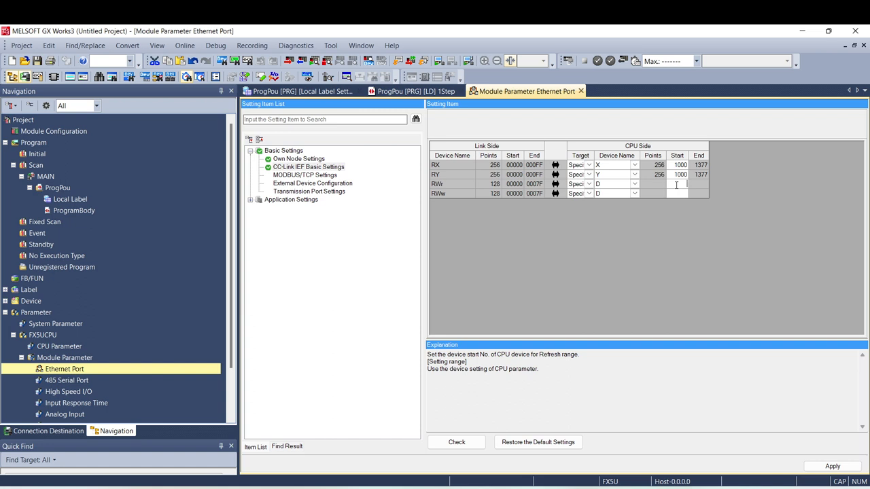
pyautogui.write('500')
pyautogui.press('Return')
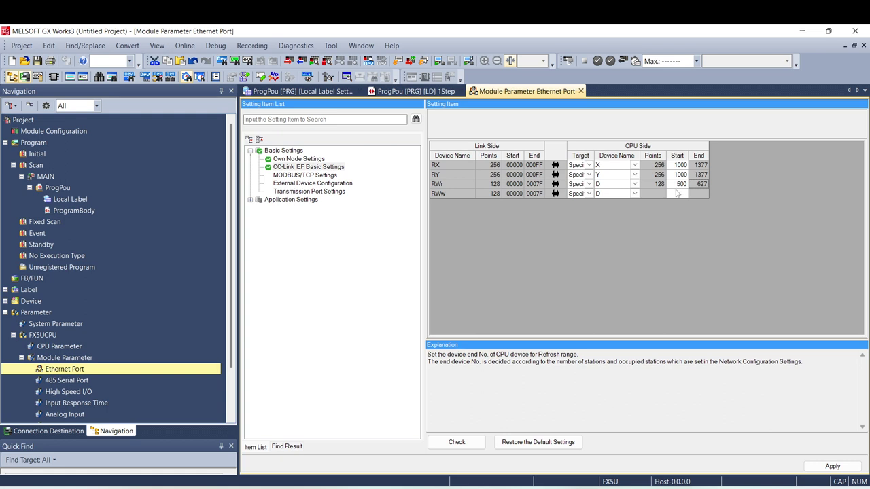
pyautogui.click(671, 195)
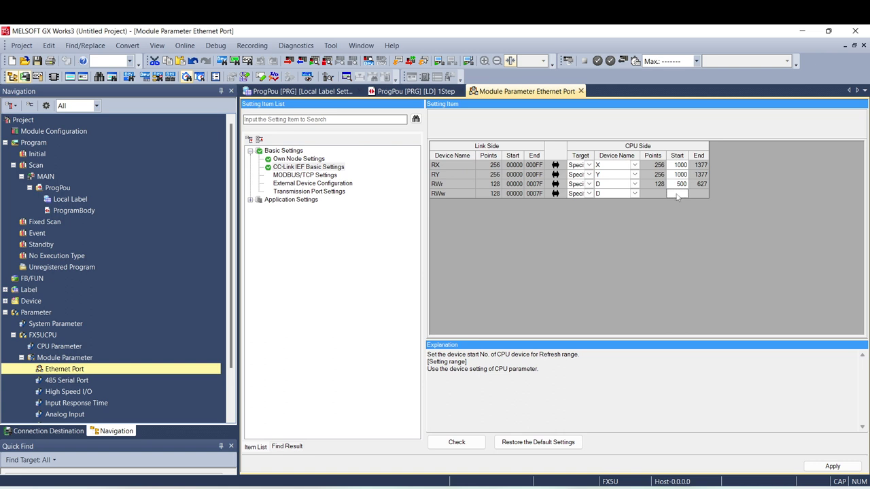
pyautogui.write('700')
pyautogui.press('Return')
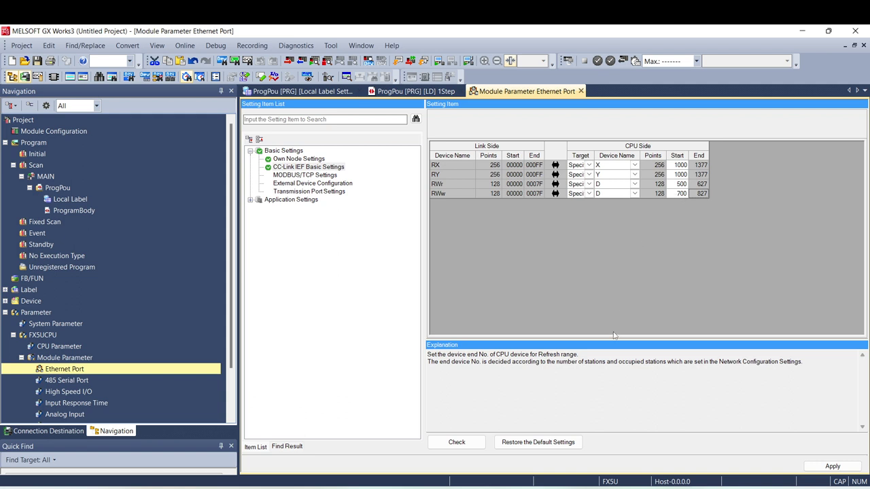
# Check the refresh settings for errors, apply them, and return to the Ethernet port's Own Node Settings.
pyautogui.click(458, 442)
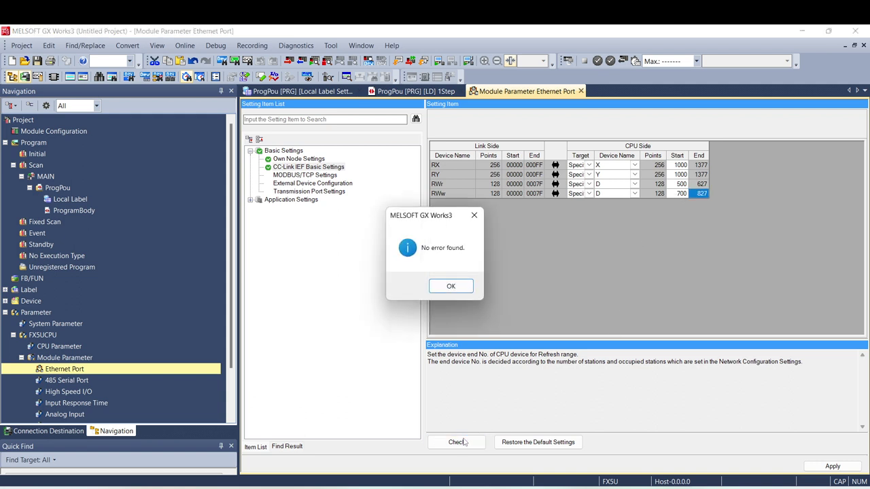
pyautogui.click(450, 287)
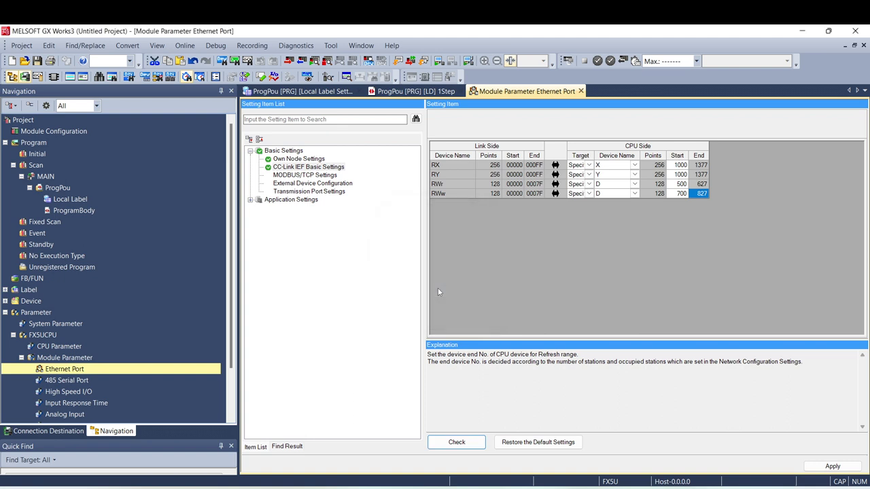
pyautogui.click(830, 467)
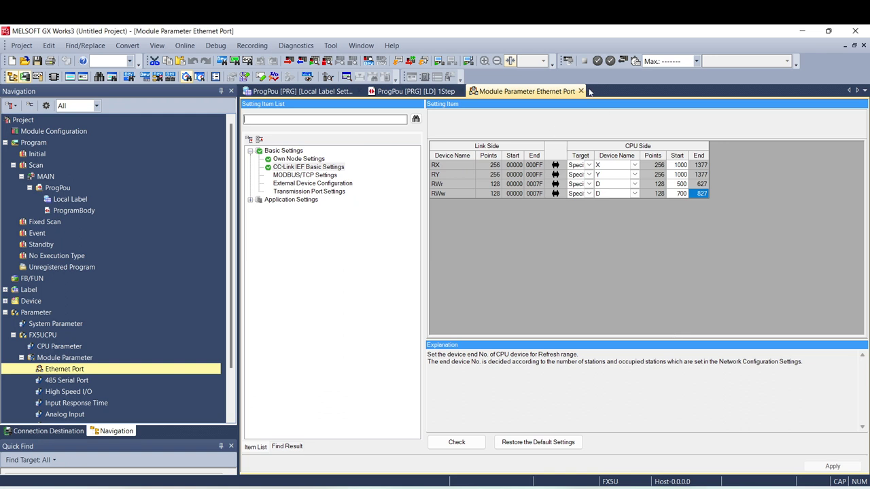
pyautogui.click(312, 159)
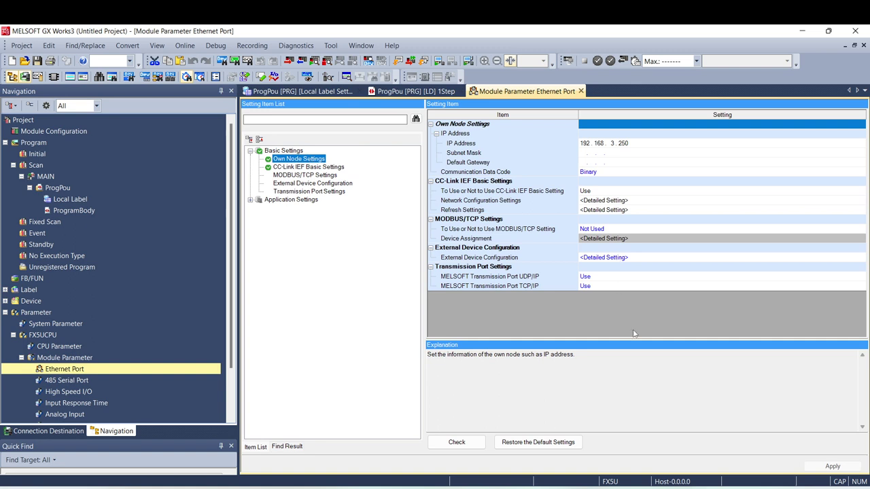